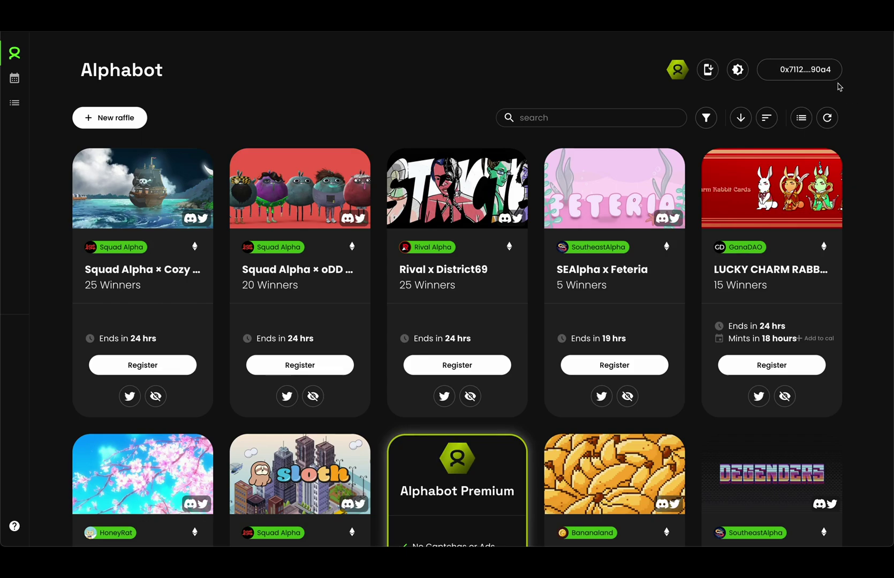
# Open the account panel from the wallet address button to see the Discord, Twitter and Whop connections
pyautogui.click(809, 70)
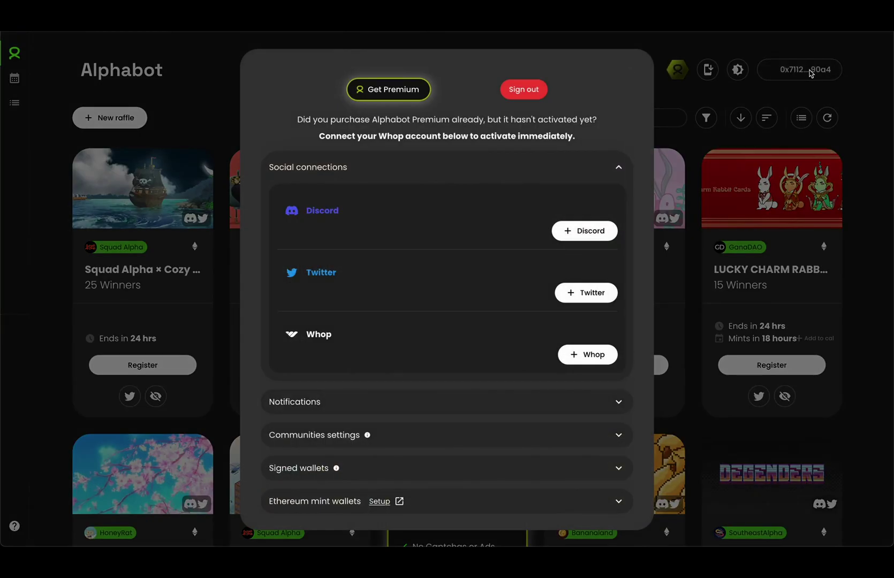
# Start the Premium upgrade and confirm 'I'm Ready' to reach the billing options
pyautogui.click(403, 92)
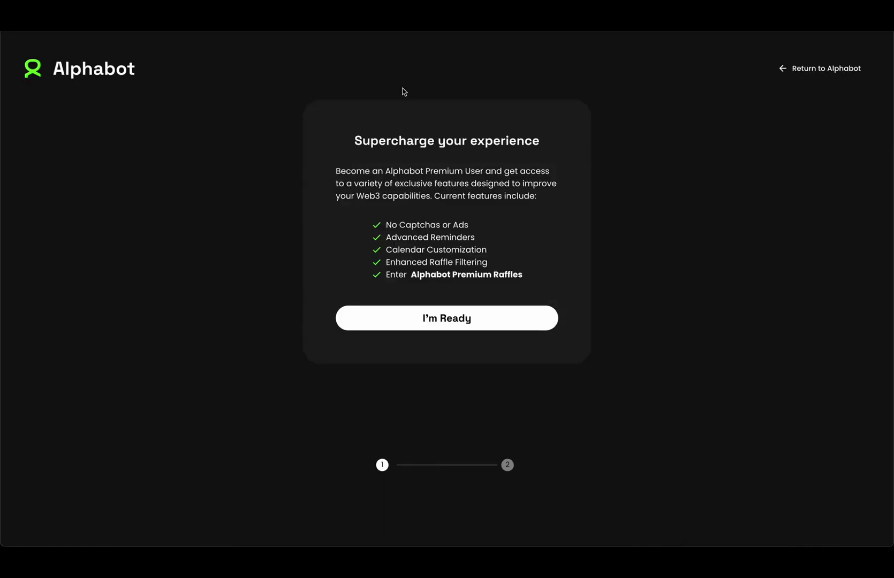
pyautogui.click(417, 318)
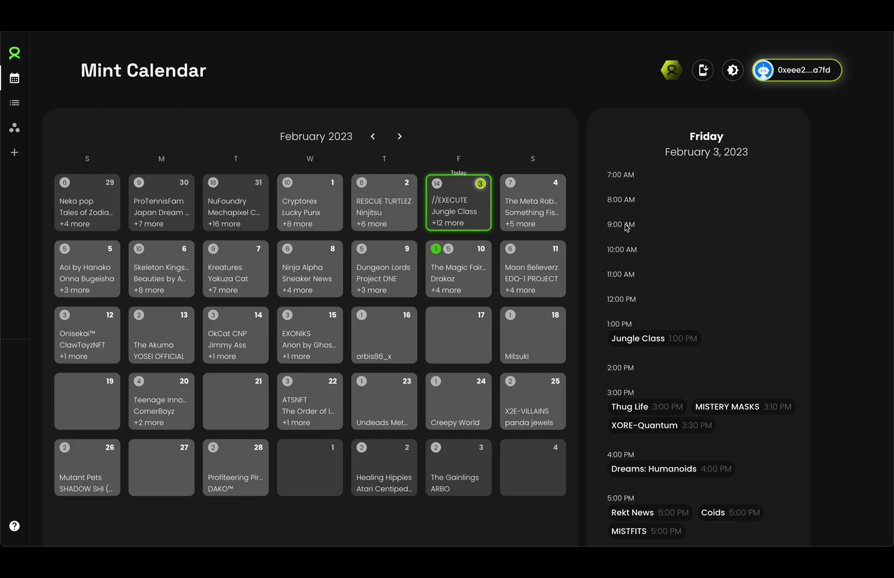
# On February 4, add an external win for Project Atama Soldiers using the pasted wallet address
pyautogui.press('Right')
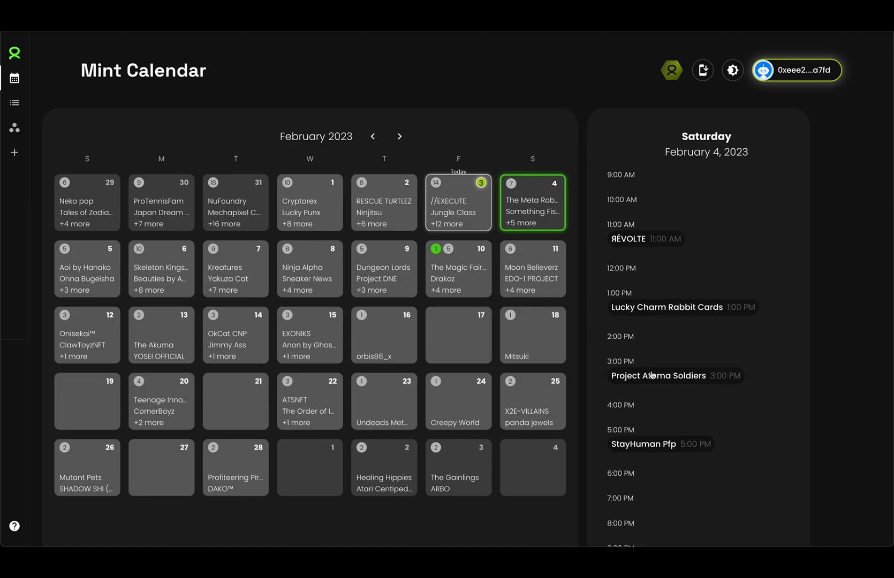
pyautogui.click(633, 382)
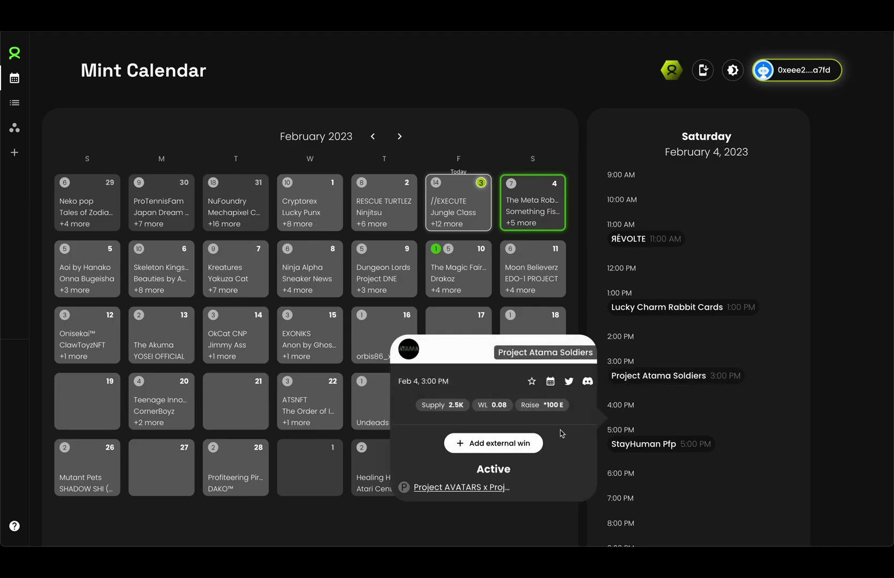
pyautogui.click(488, 448)
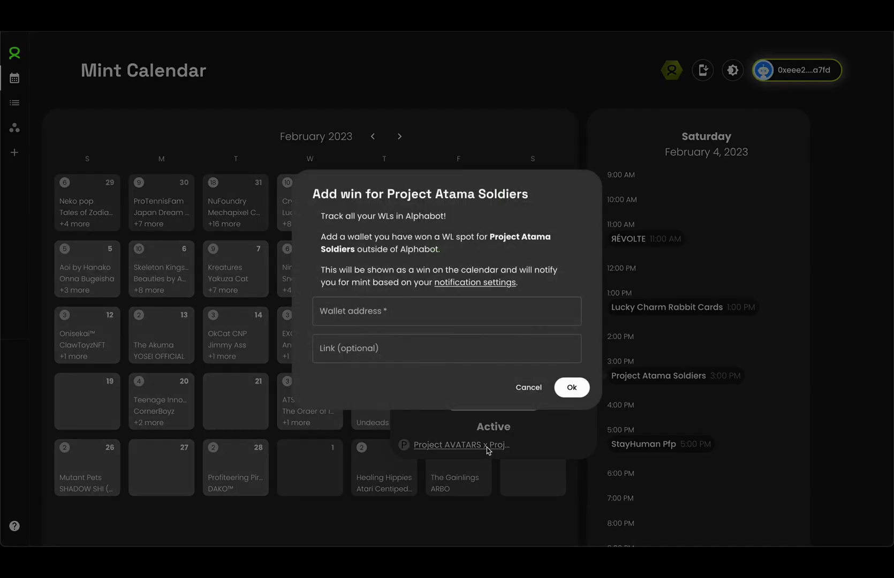
pyautogui.click(397, 306)
pyautogui.write('0xEeE20DC42C02487E3c098dF7773e2FD3803EA7Fd')
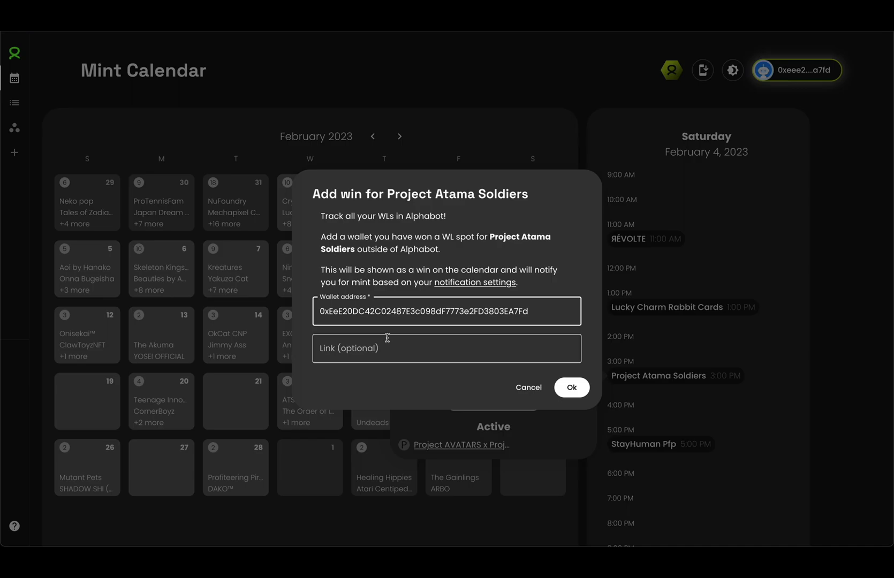
pyautogui.click(427, 331)
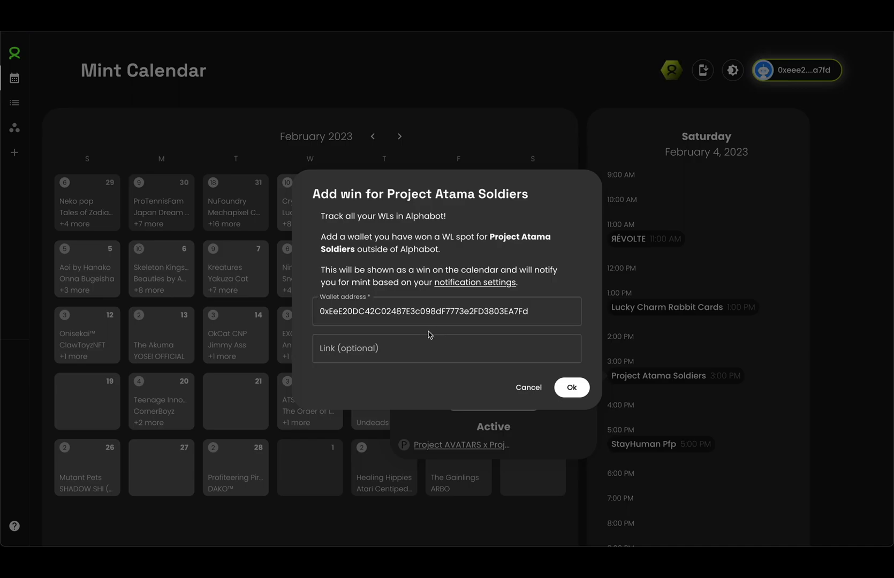
pyautogui.click(568, 388)
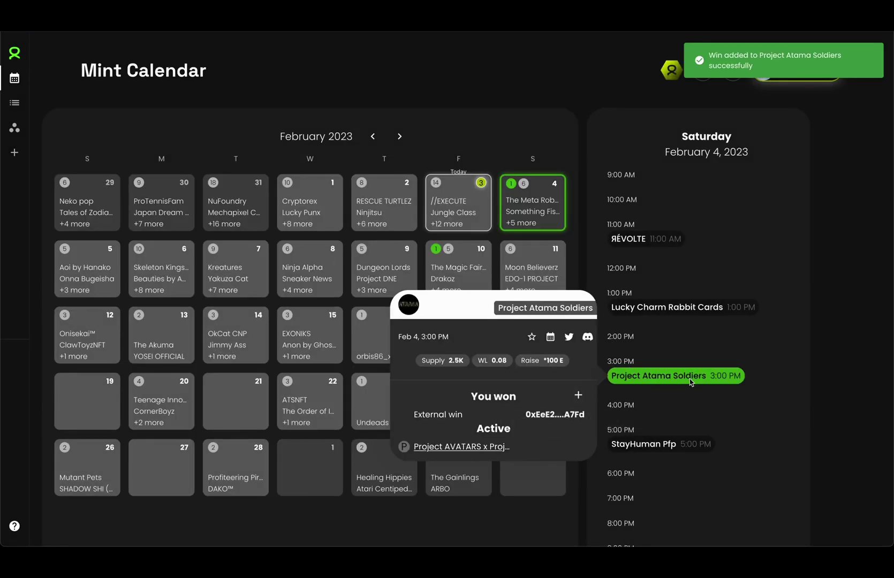
pyautogui.moveTo(532, 415); pyautogui.dragTo(663, 417)
pyautogui.click(578, 416)
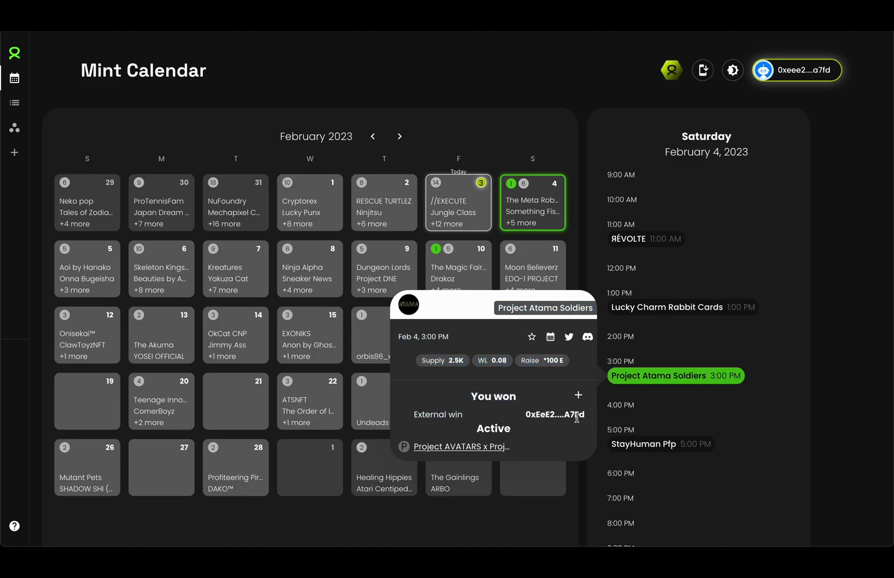
pyautogui.scroll(-1, 668, 292)
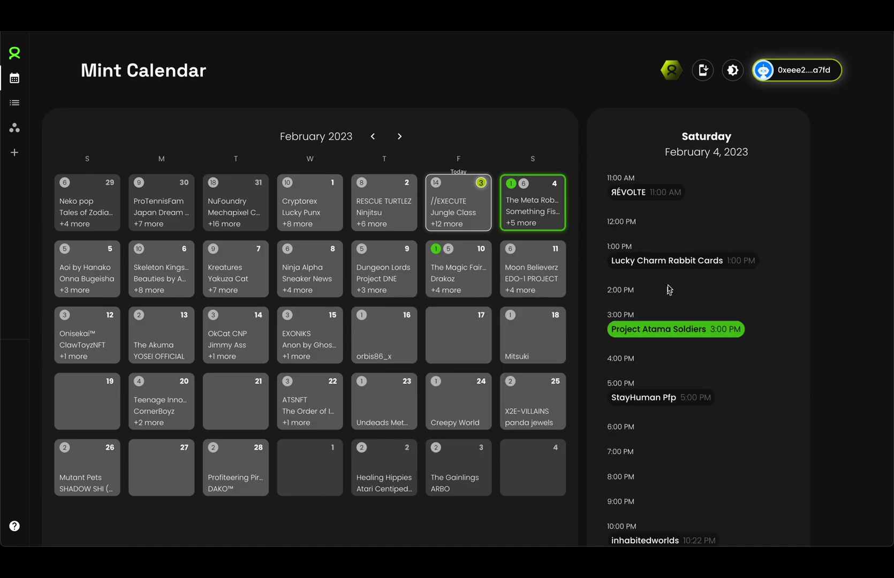
# Star Lucky Charm Rabbit Cards from its project details popup
pyautogui.click(677, 261)
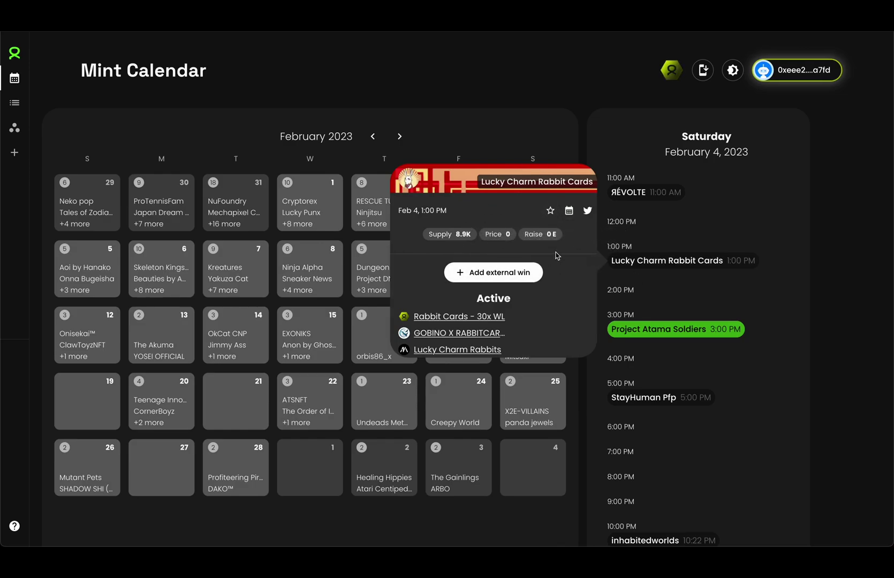
pyautogui.click(684, 268)
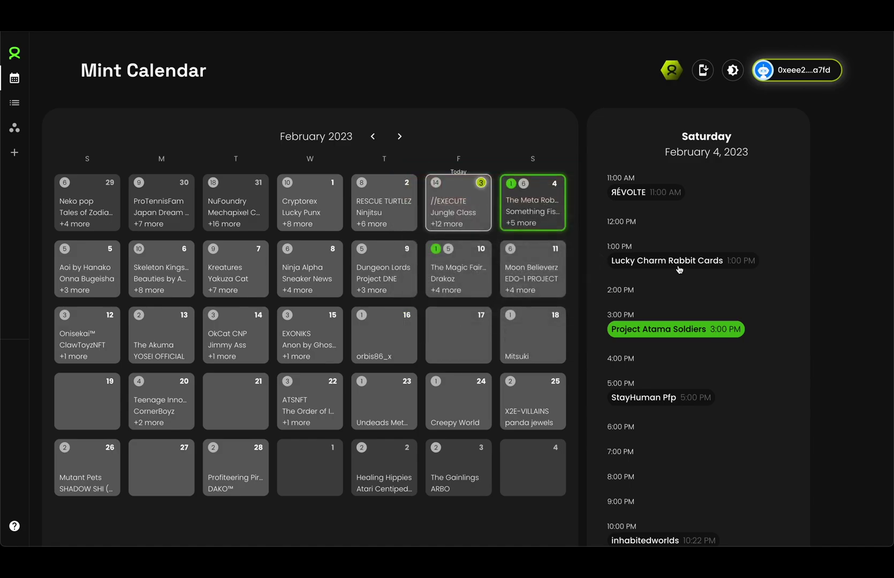
pyautogui.click(682, 269)
pyautogui.click(551, 212)
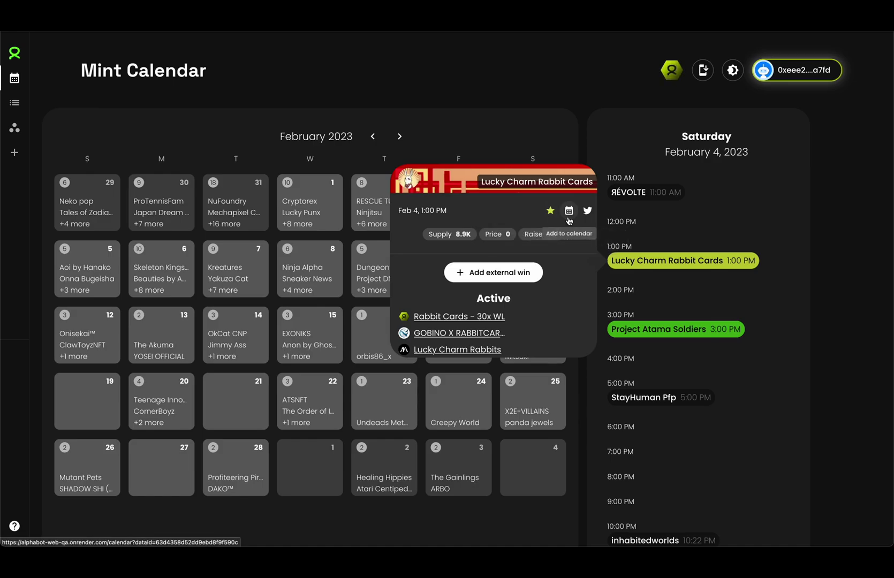
pyautogui.click(678, 288)
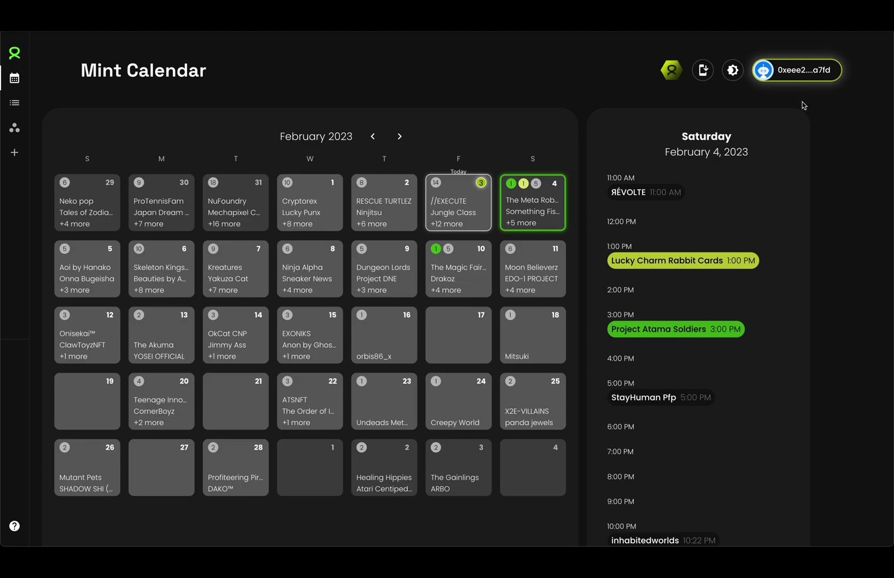
# Open the account settings and expand Notifications to reveal the Email and Discord options
pyautogui.click(810, 81)
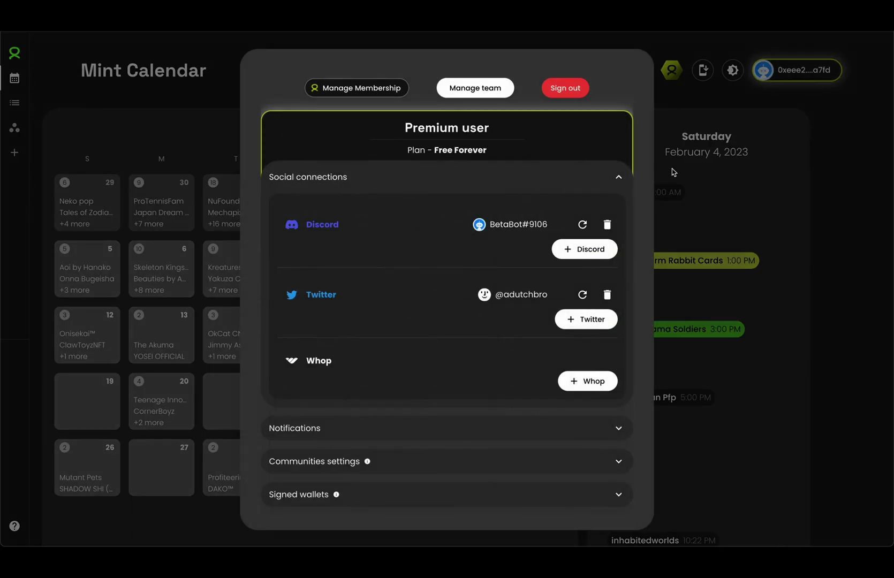
pyautogui.scroll(-1, 423, 402)
pyautogui.click(424, 395)
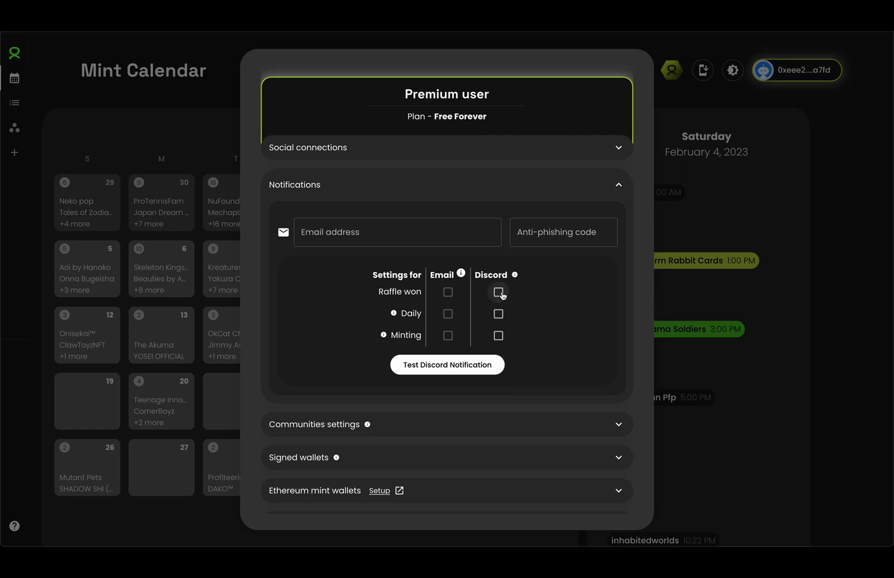
# Tick the Discord checkboxes for Raffle won and Daily notifications
pyautogui.click(498, 292)
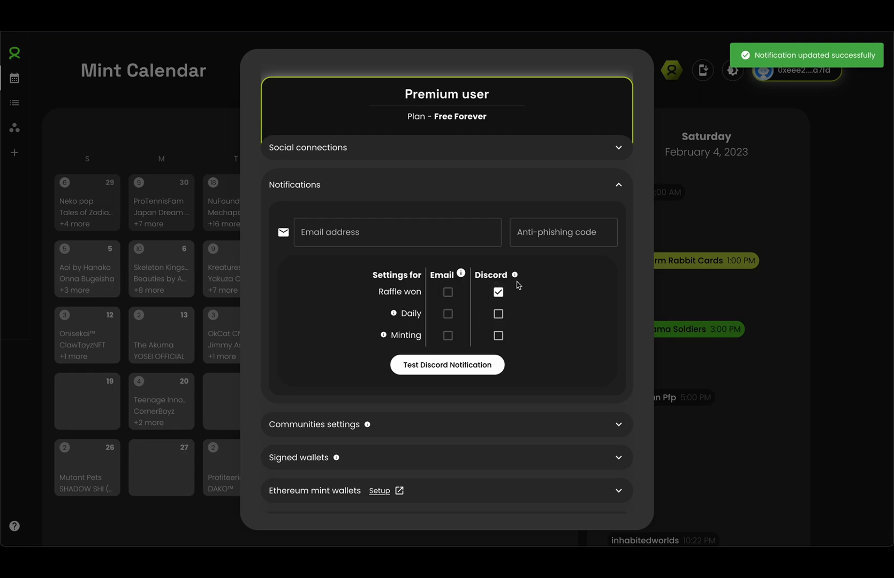
pyautogui.moveTo(516, 276)
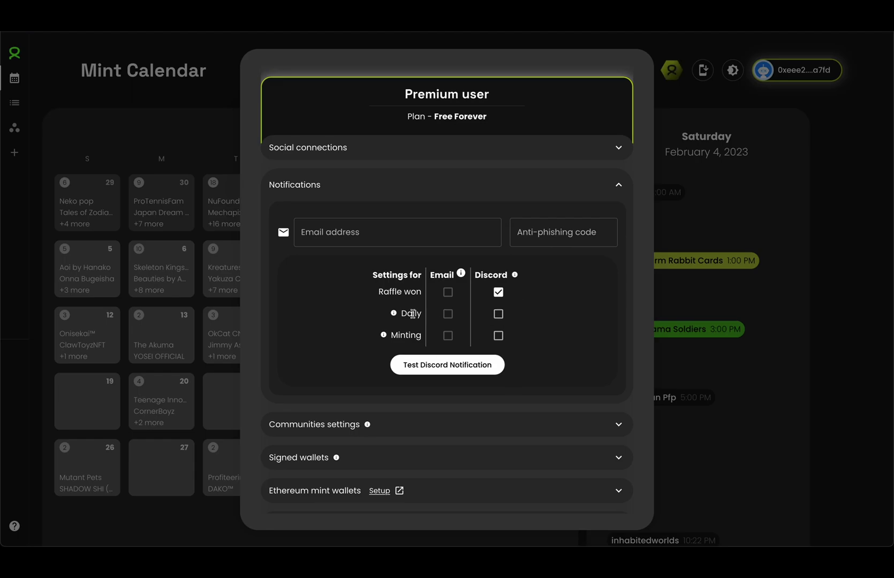
pyautogui.moveTo(395, 317)
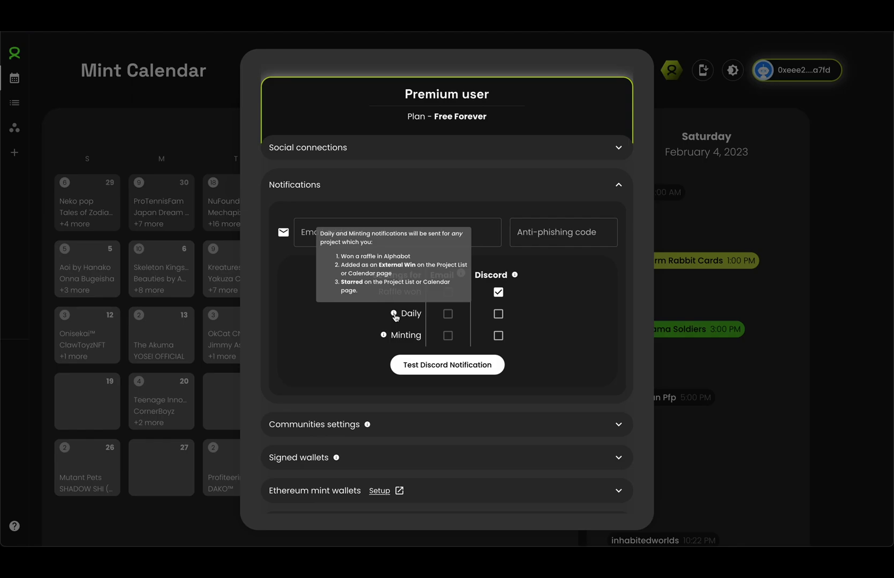
pyautogui.click(498, 314)
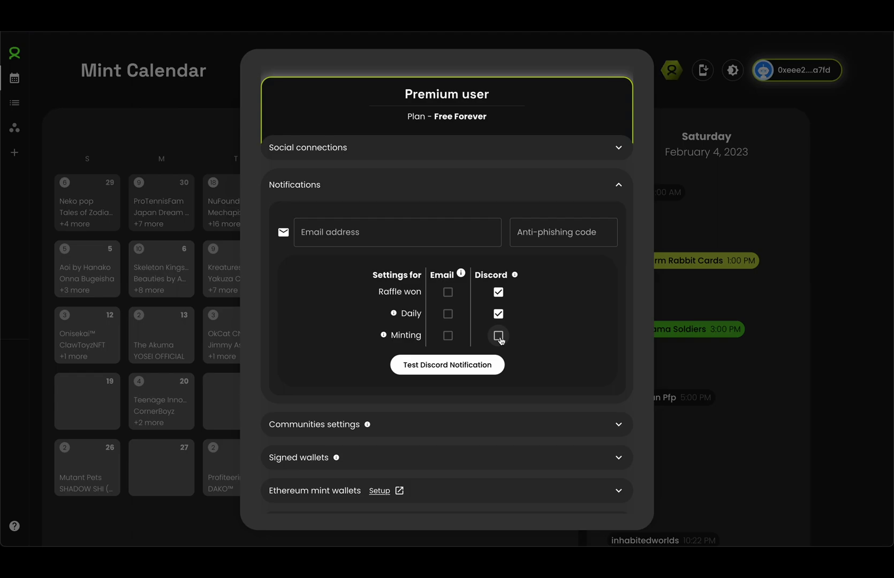
pyautogui.moveTo(384, 336)
pyautogui.moveTo(443, 273)
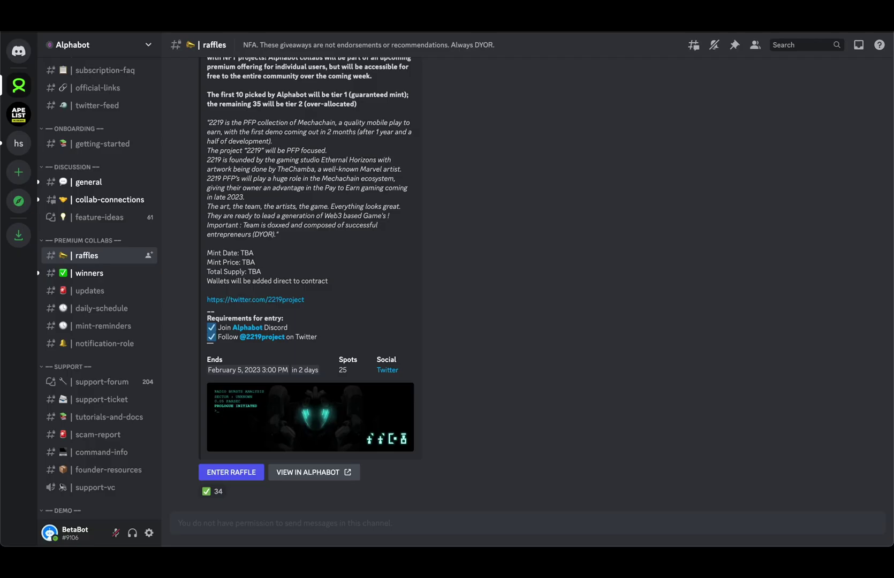
# Open the Alphabot DM in Discord and select the 'You won Demo!' message and the wallet address
pyautogui.click(19, 51)
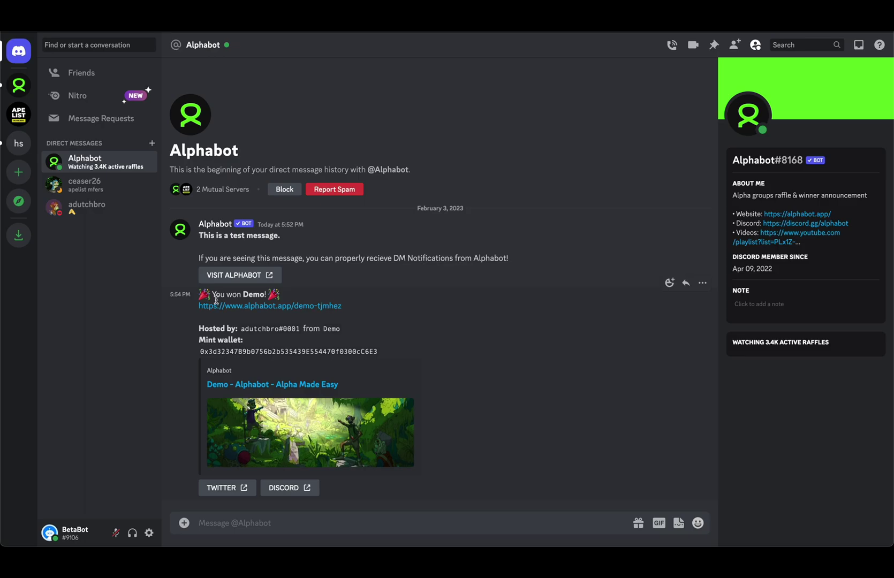
pyautogui.moveTo(217, 297); pyautogui.dragTo(270, 300)
pyautogui.doubleClick(223, 348)
pyautogui.click(222, 349)
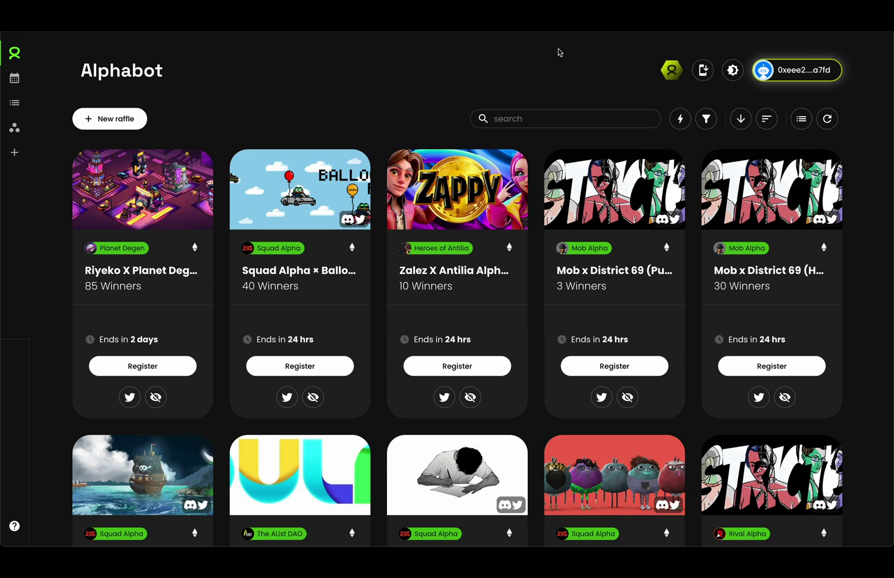
# Star the Alphabot community in the profile's Communities settings
pyautogui.click(707, 118)
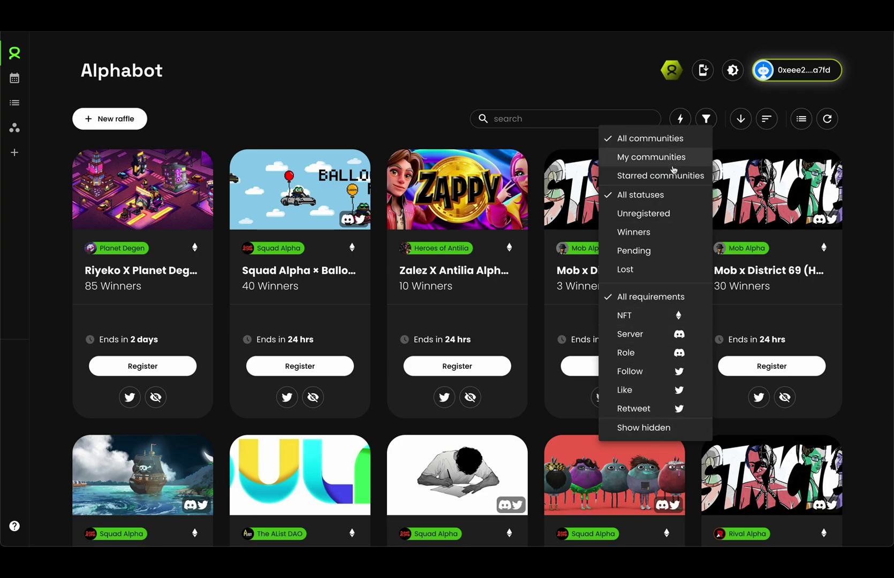
pyautogui.click(794, 79)
pyautogui.click(798, 78)
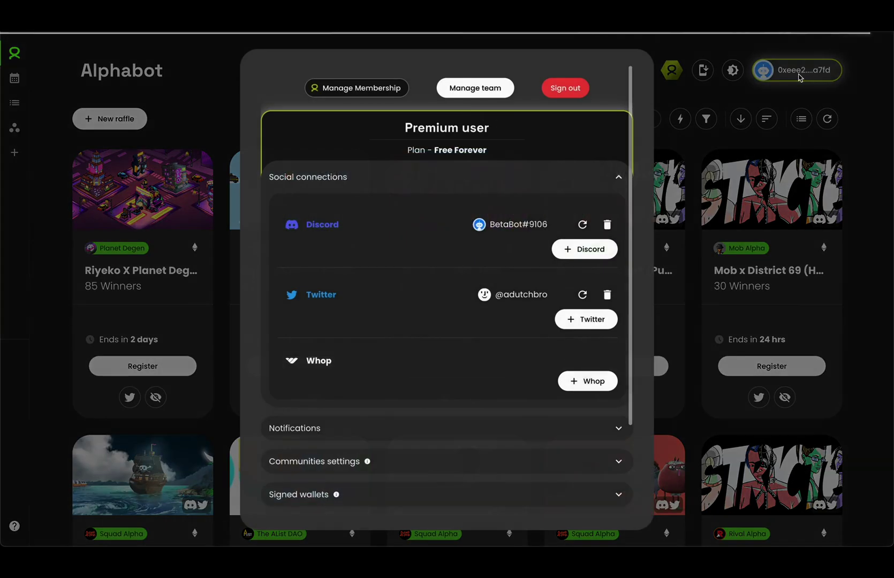
pyautogui.click(316, 462)
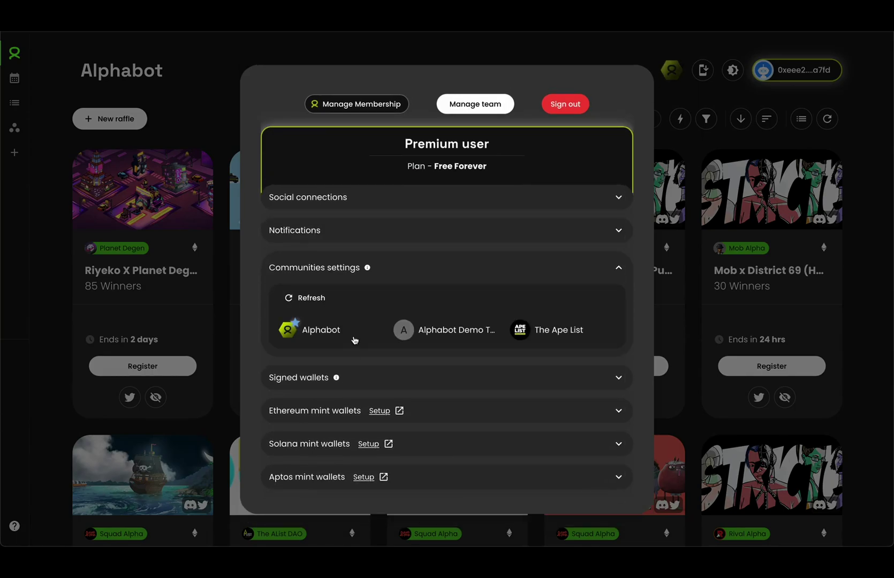
pyautogui.moveTo(355, 336)
pyautogui.click(353, 330)
pyautogui.click(695, 110)
# Filter raffles to Starred communities, then switch back to all communities
pyautogui.click(706, 119)
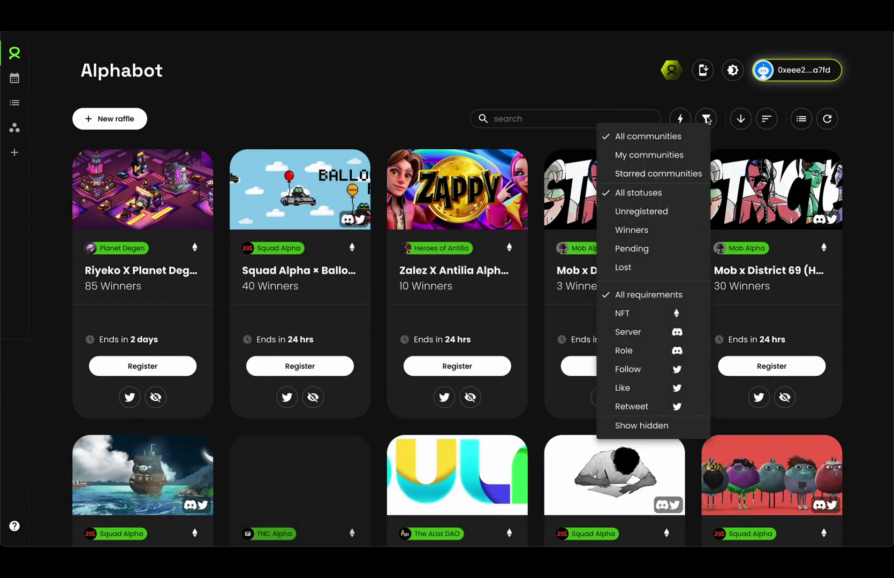
pyautogui.click(688, 170)
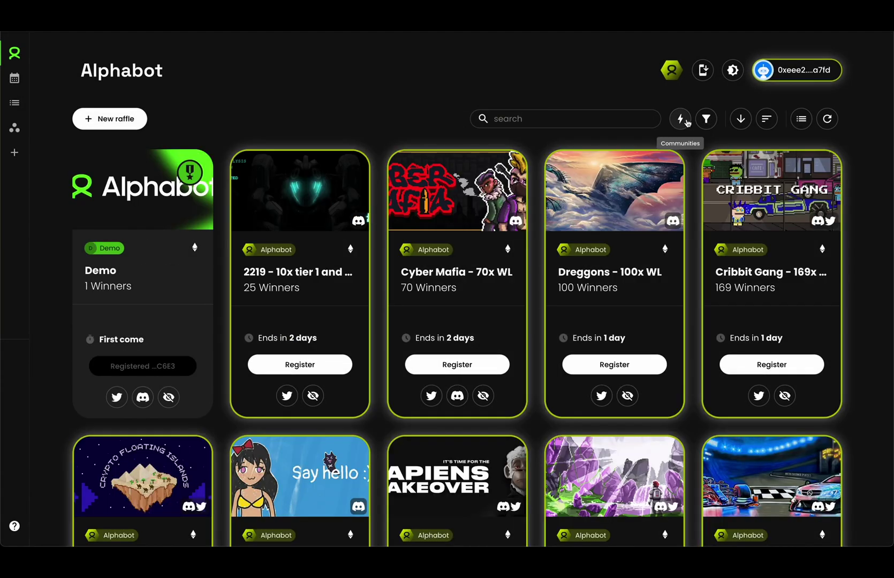
pyautogui.click(682, 119)
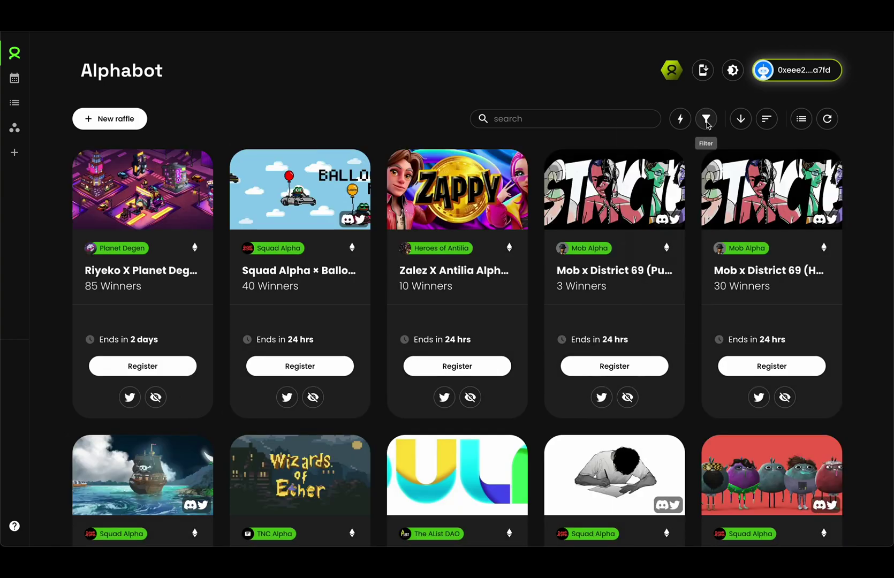
pyautogui.click(706, 118)
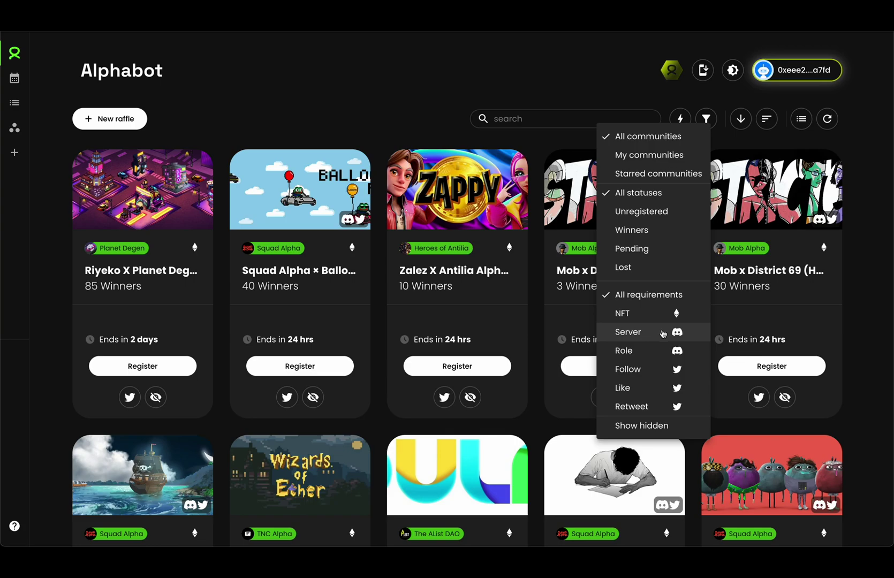
# Filter raffles to Server and Role requirements, review the results, then Reset all filters
pyautogui.click(658, 336)
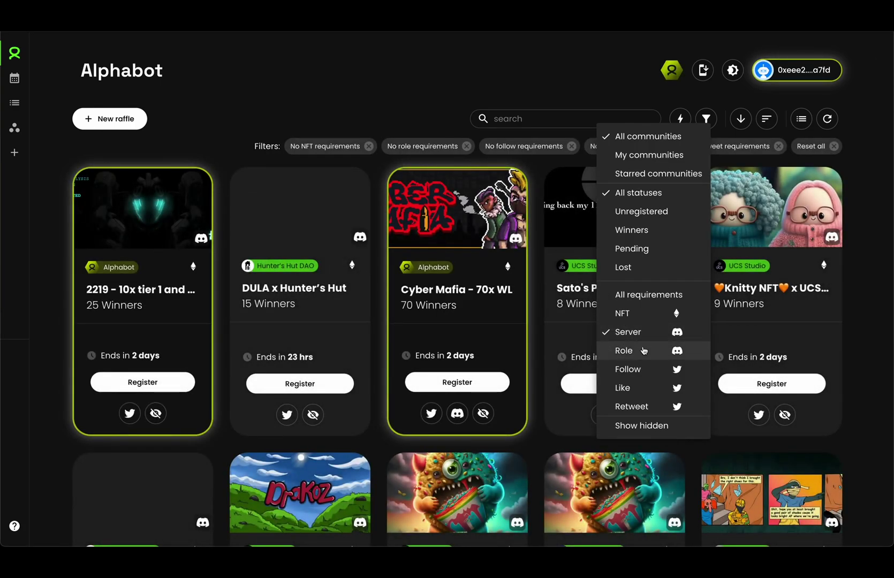
pyautogui.click(635, 350)
pyautogui.click(433, 88)
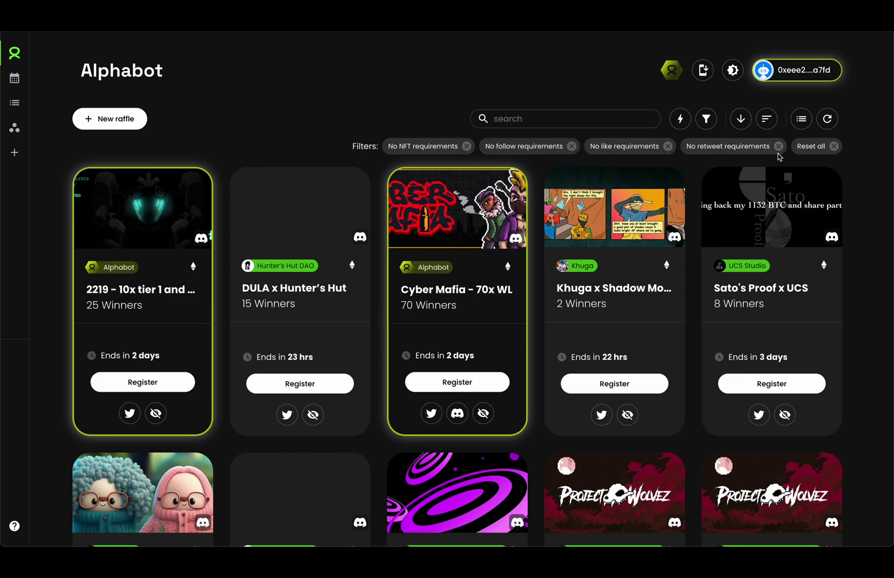
pyautogui.scroll(-1, 457, 217)
pyautogui.scroll(-1, 457, 217)
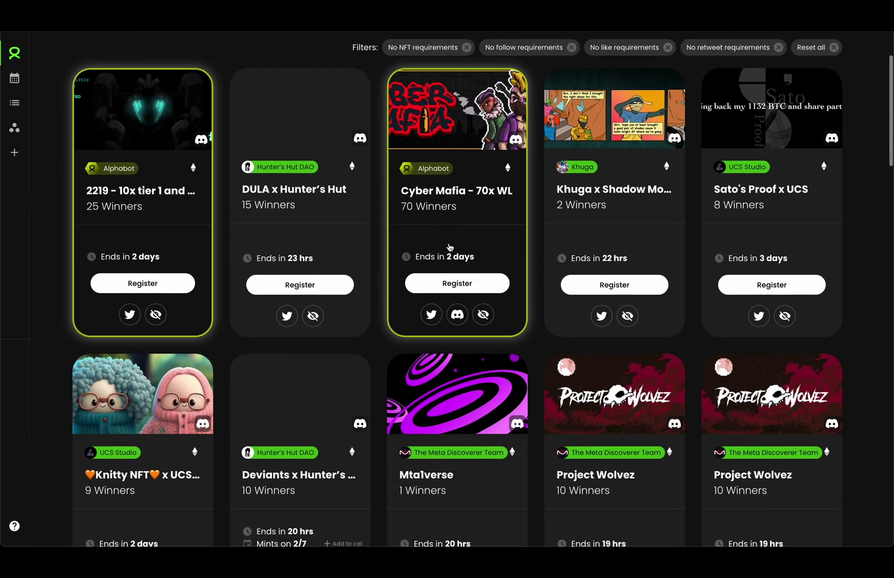
pyautogui.scroll(1, 552, 237)
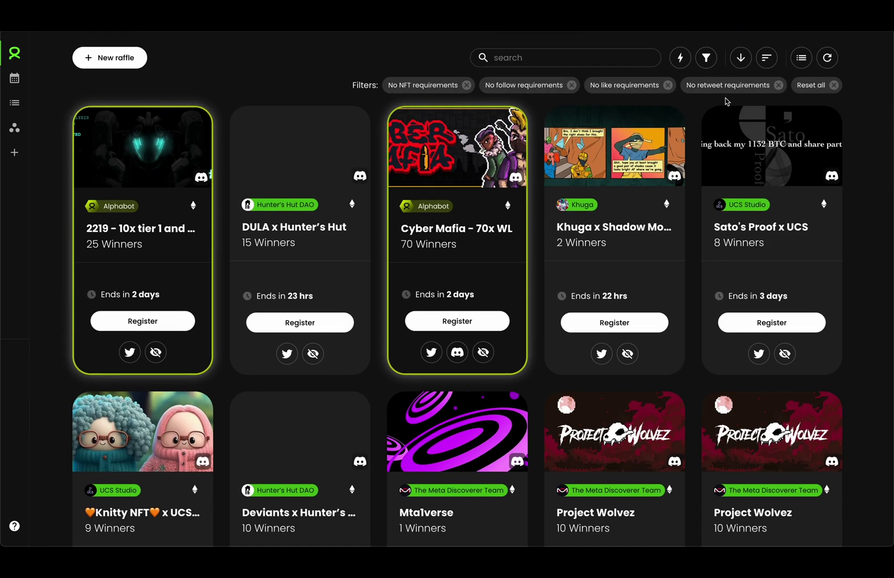
pyautogui.click(811, 85)
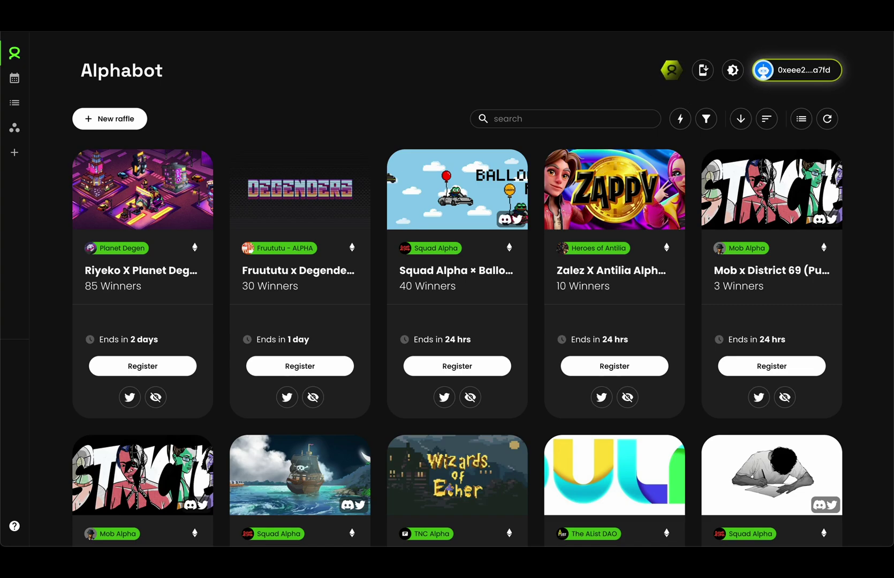
pyautogui.click(671, 70)
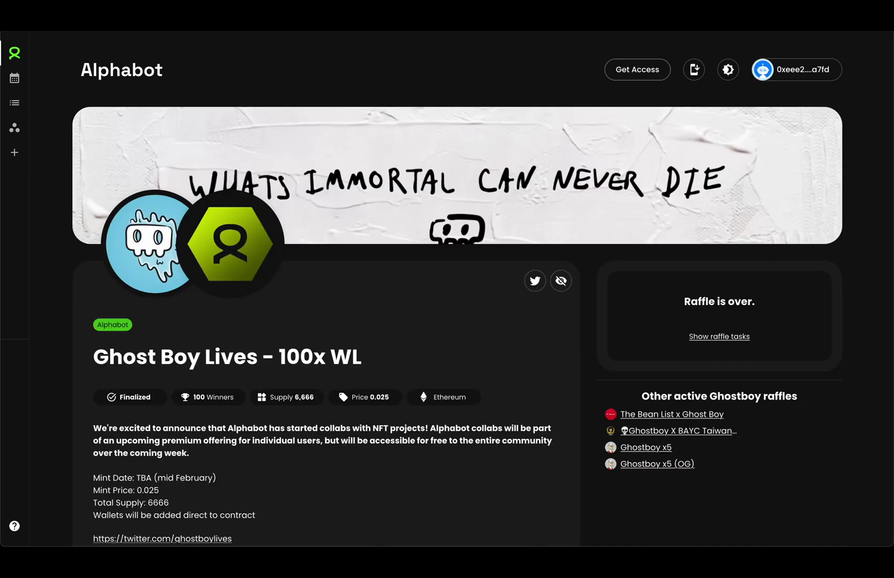
pyautogui.hotkey('alt', 'Left')
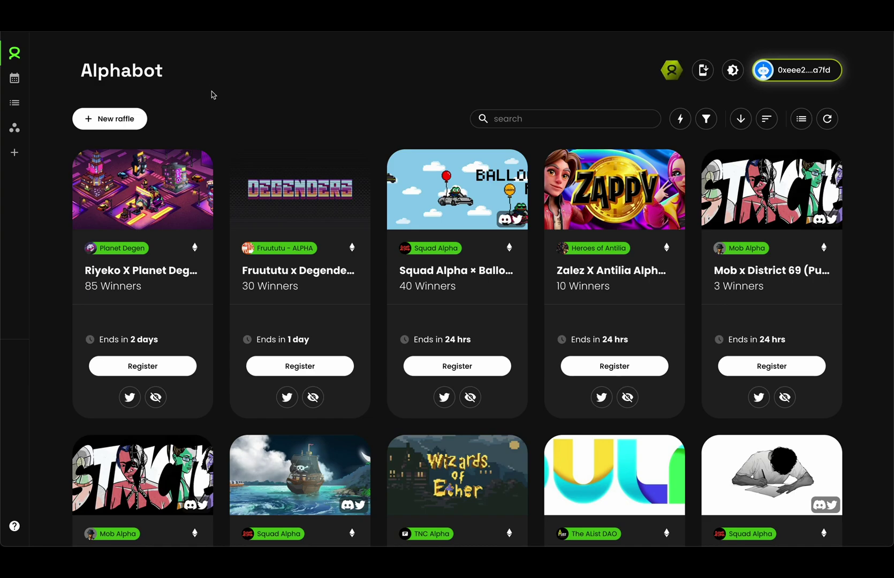
# Choose Alphabot in the Communities filter, then switch to the Discord app
pyautogui.click(680, 118)
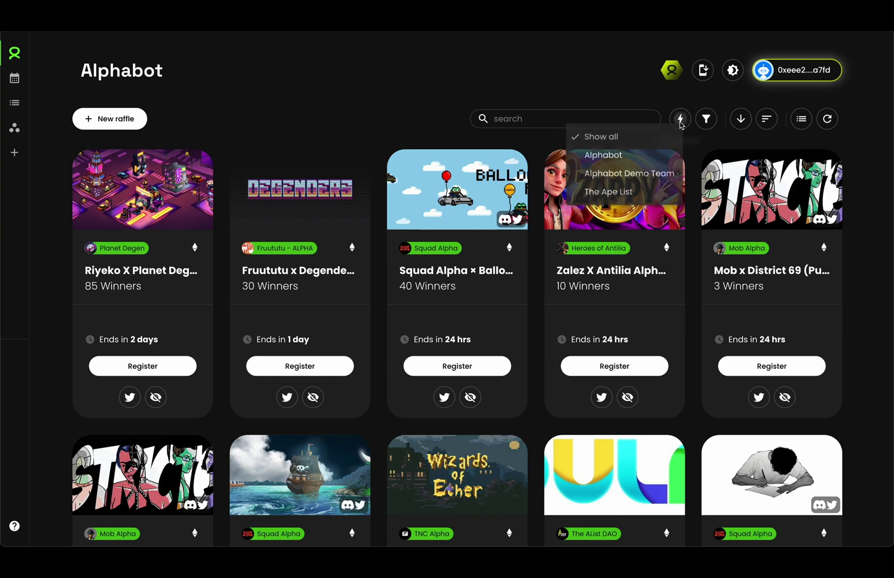
pyautogui.click(637, 156)
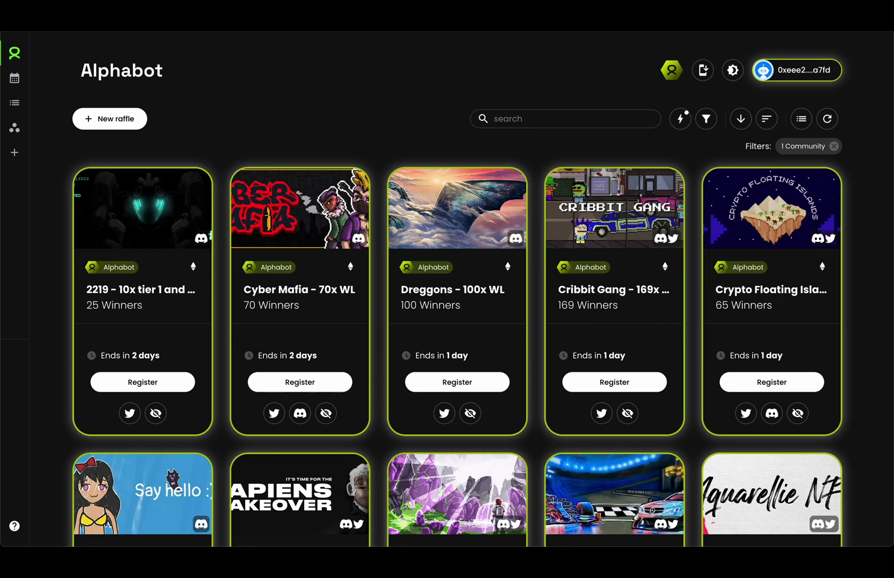
pyautogui.press('super+Tab')
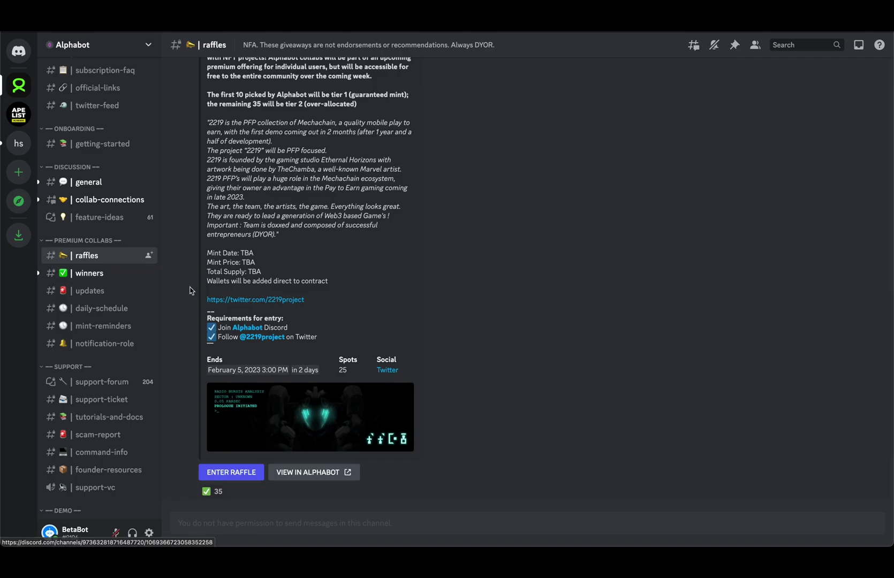
# Review the 2219 post in #raffles, then view #notification-role confirming the Raffle Notifications role
pyautogui.scroll(2, 286, 316)
pyautogui.scroll(5, 286, 317)
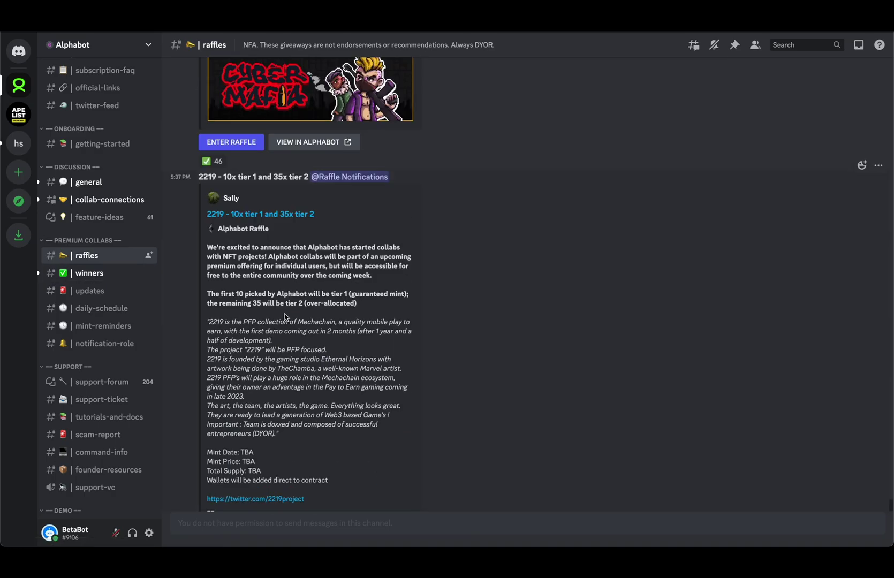
pyautogui.scroll(-7, 286, 317)
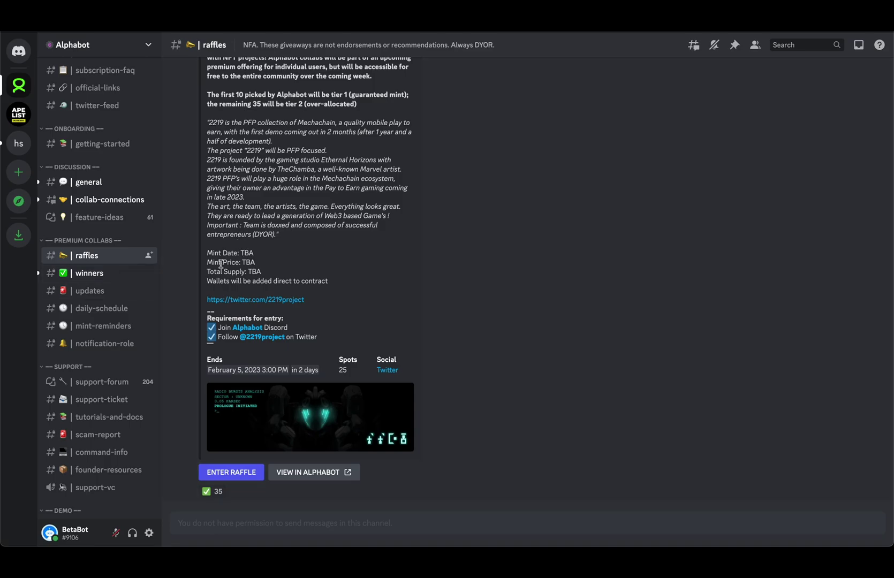
pyautogui.click(84, 350)
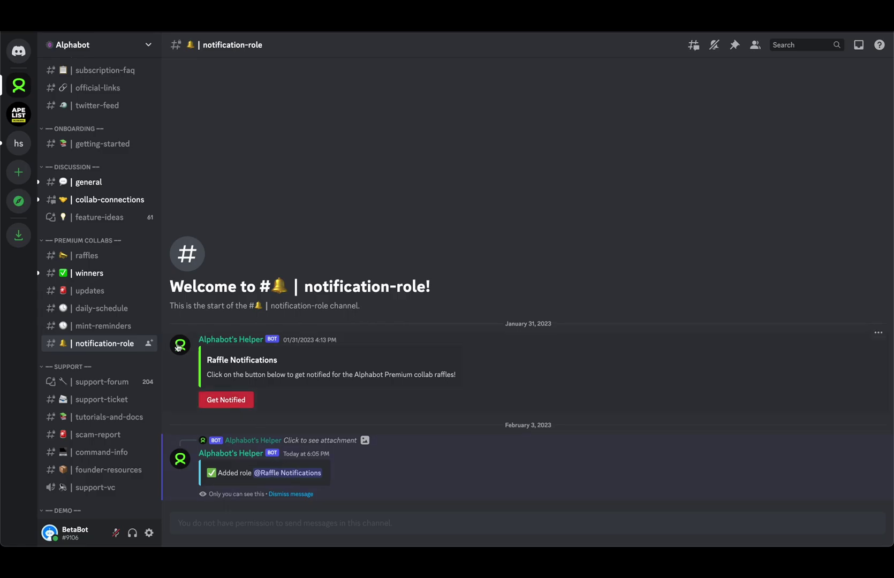
# Browse #winners for raffle results, then #daily-schedule listing the February 3, 2023 mints
pyautogui.click(99, 275)
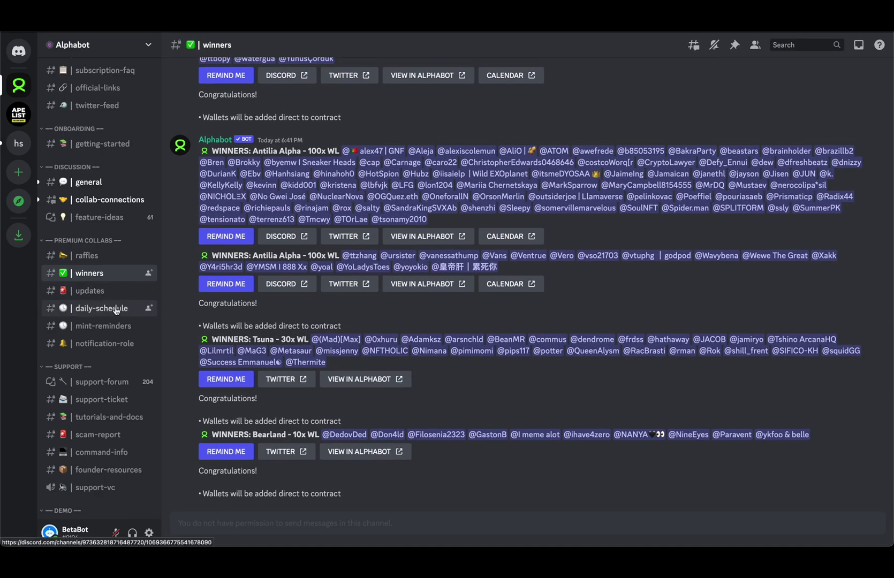
pyautogui.click(106, 309)
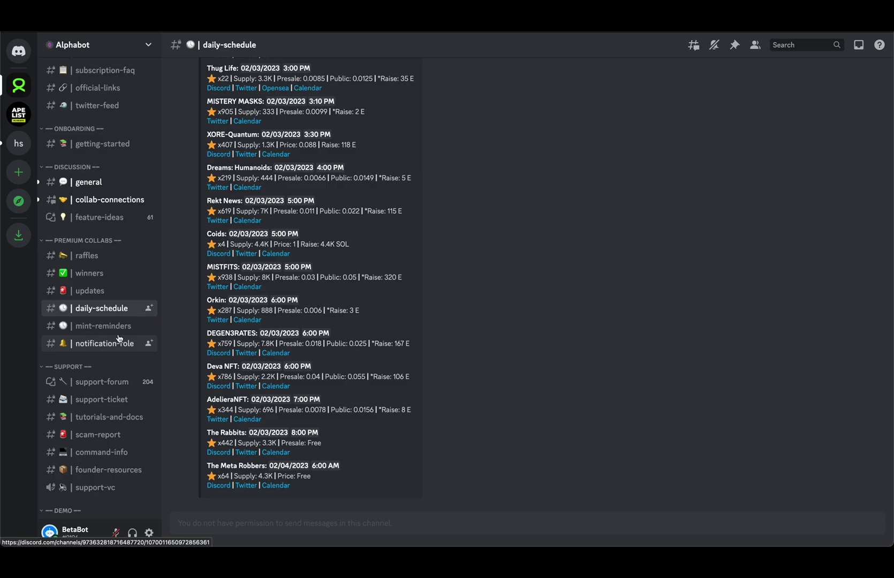